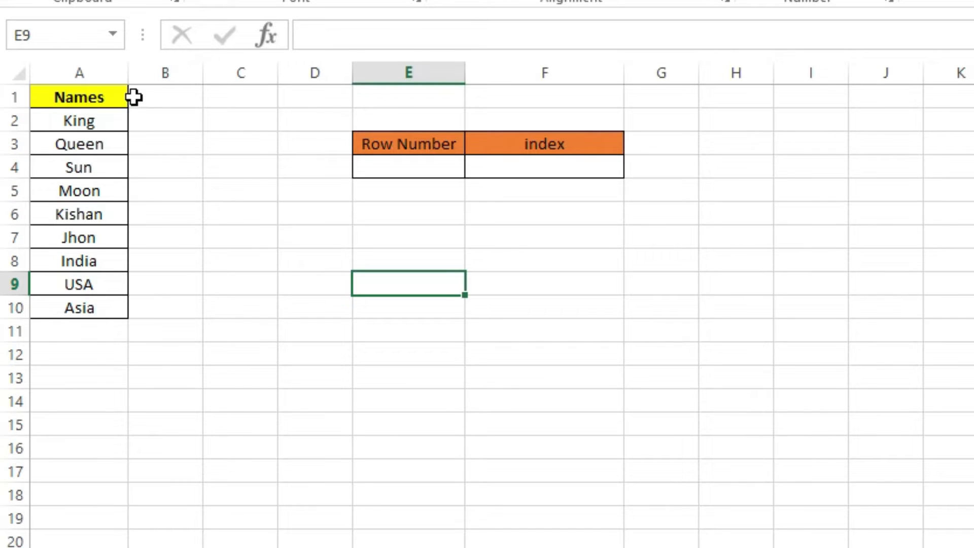
{"action": "left_click_drag", "start_coordinate": [101, 118], "coordinate": [97, 303]}
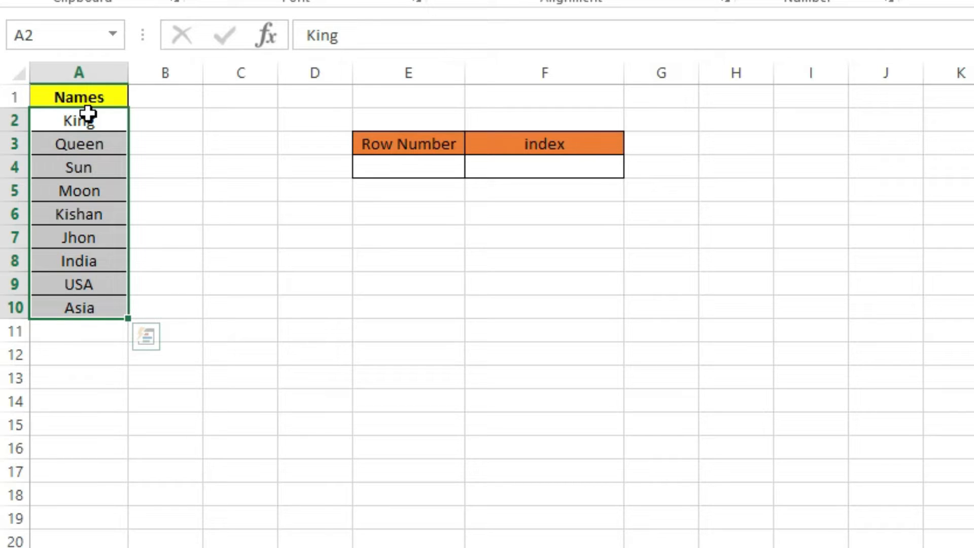
{"action": "left_click_drag", "start_coordinate": [87, 114], "coordinate": [91, 308]}
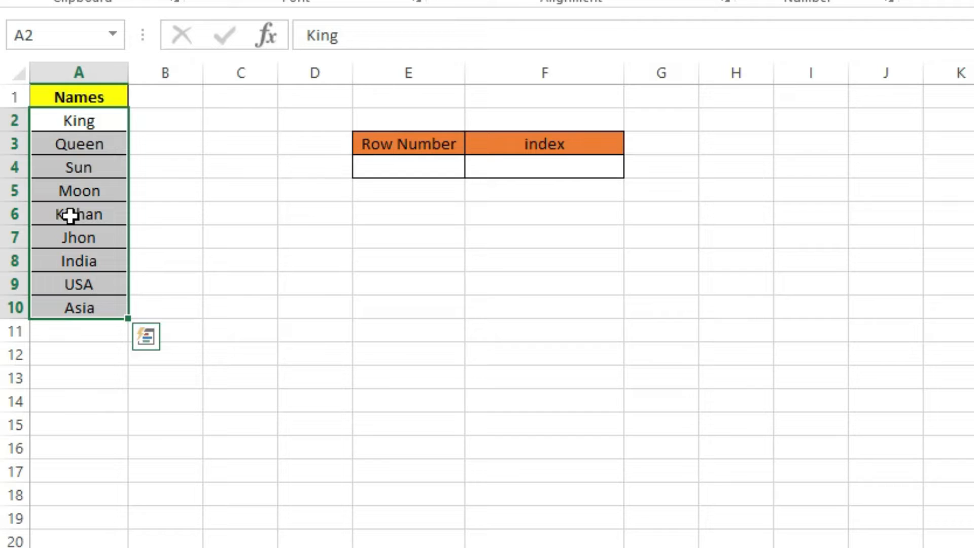
{"action": "left_click", "coordinate": [81, 113]}
{"action": "left_click_drag", "start_coordinate": [81, 113], "coordinate": [86, 218]}
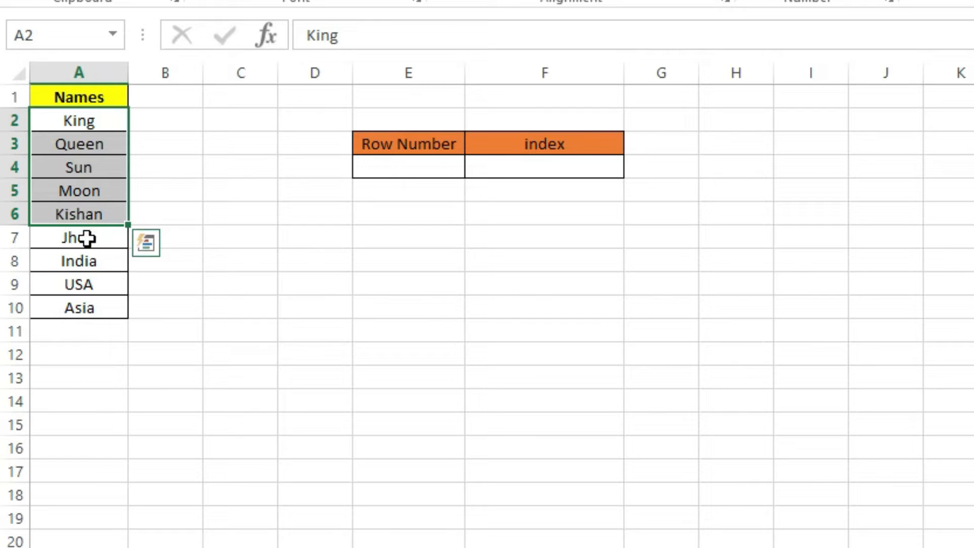
{"action": "left_click", "coordinate": [87, 238]}
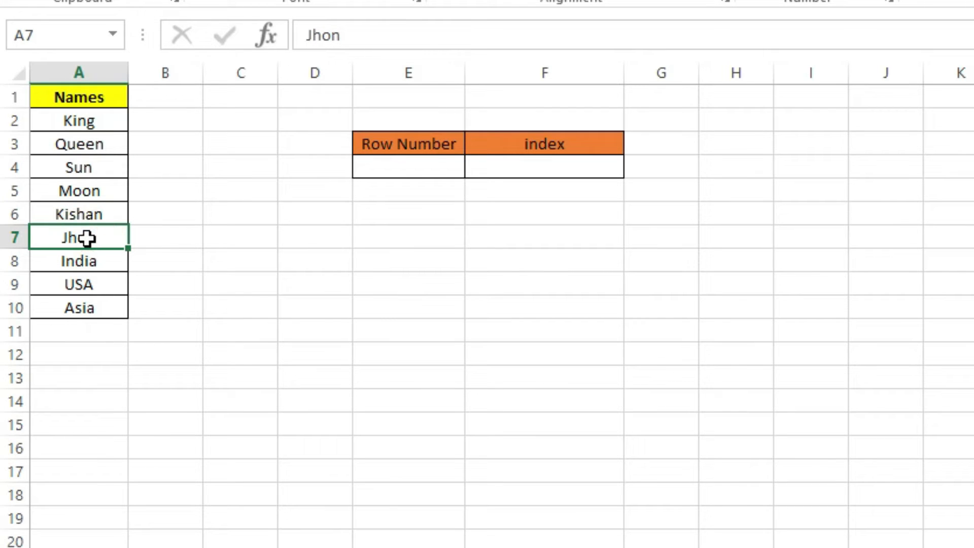
{"action": "left_click", "coordinate": [90, 256]}
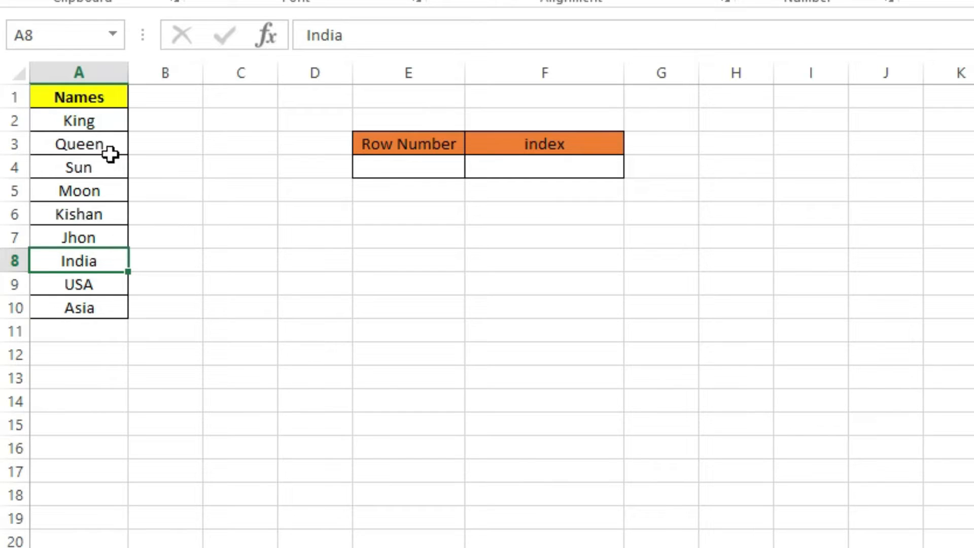
{"action": "left_click", "coordinate": [378, 172]}
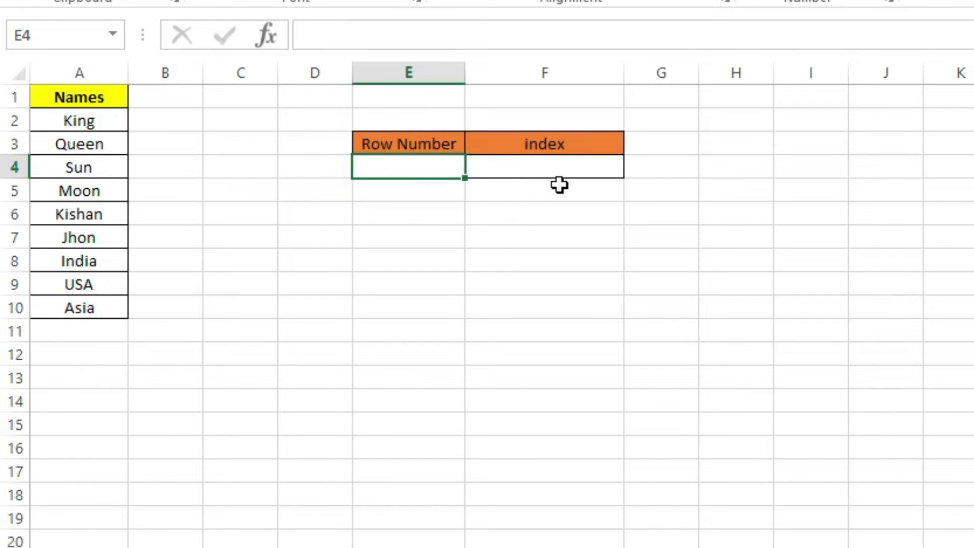
Step: Enter the formula =INDEX(A2:A10,E4) in cell F4 to return the name at the given row number
{"action": "left_click", "coordinate": [564, 169]}
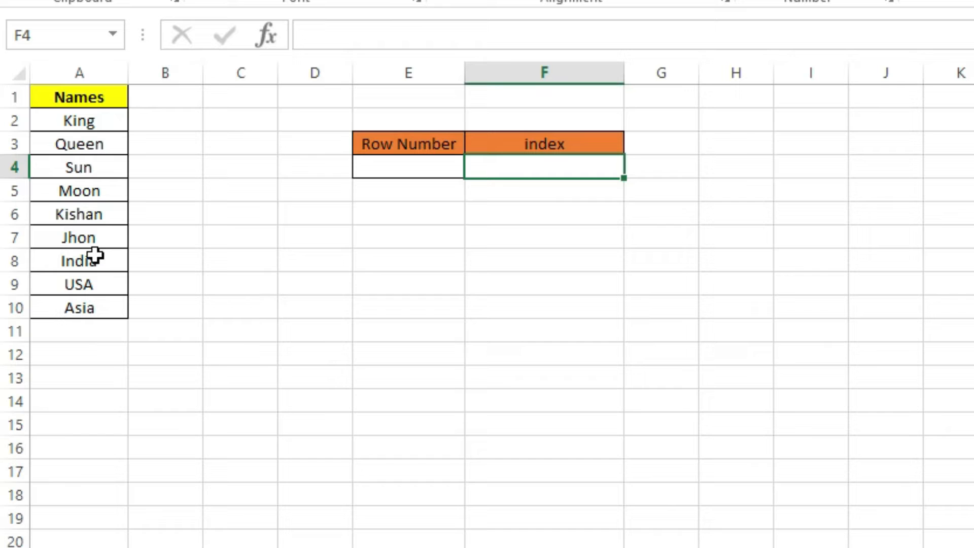
{"action": "type", "text": "="}
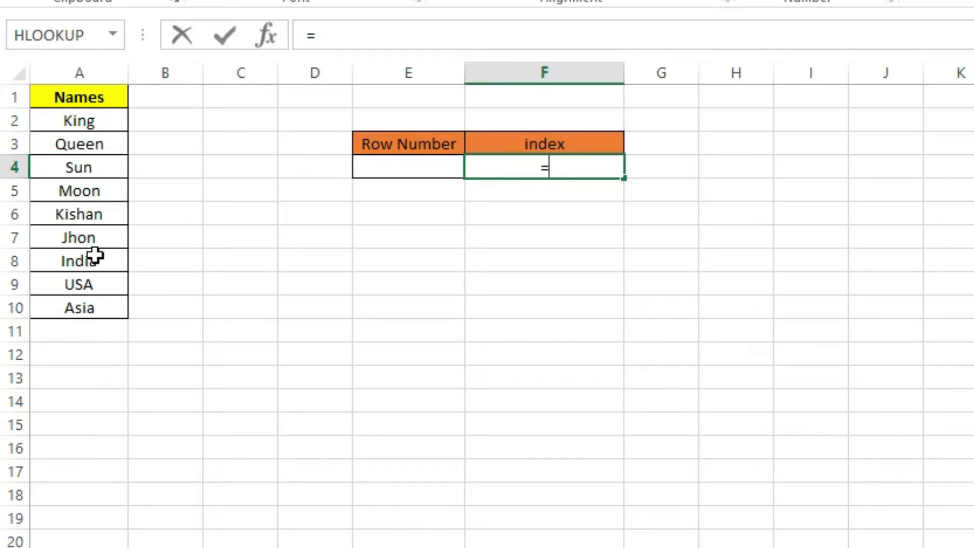
{"action": "type", "text": "index"}
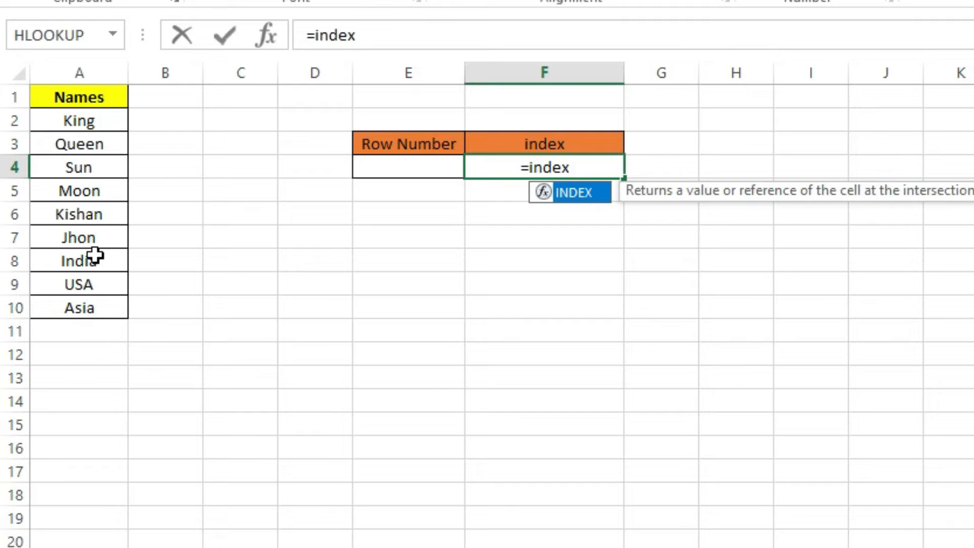
{"action": "type", "text": "("}
{"action": "left_click_drag", "start_coordinate": [80, 120], "coordinate": [75, 308]}
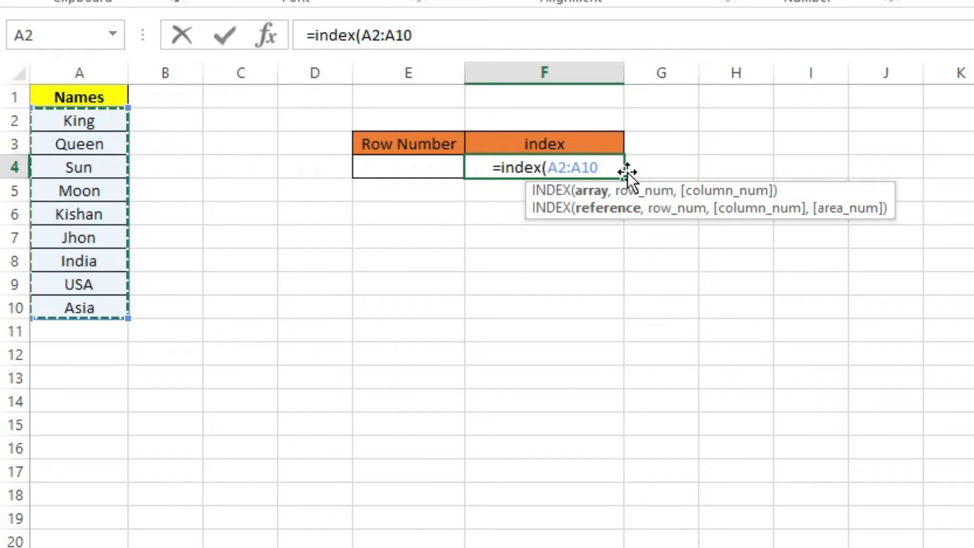
{"action": "type", "text": ","}
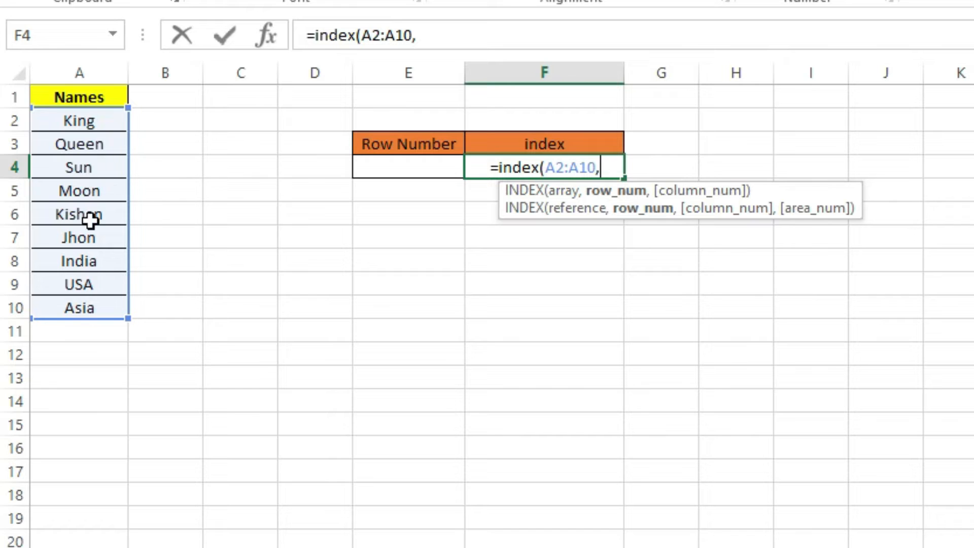
{"action": "left_click", "coordinate": [383, 168]}
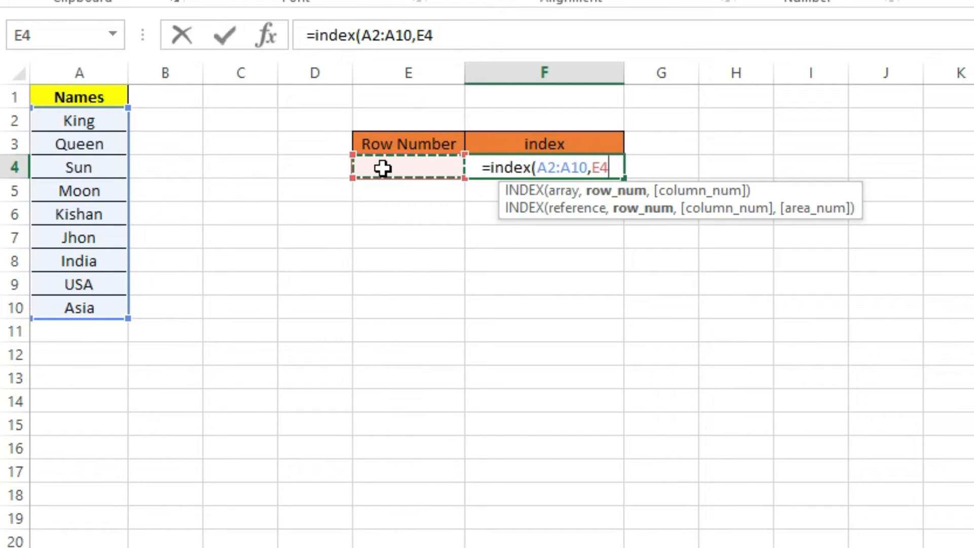
{"action": "type", "text": ","}
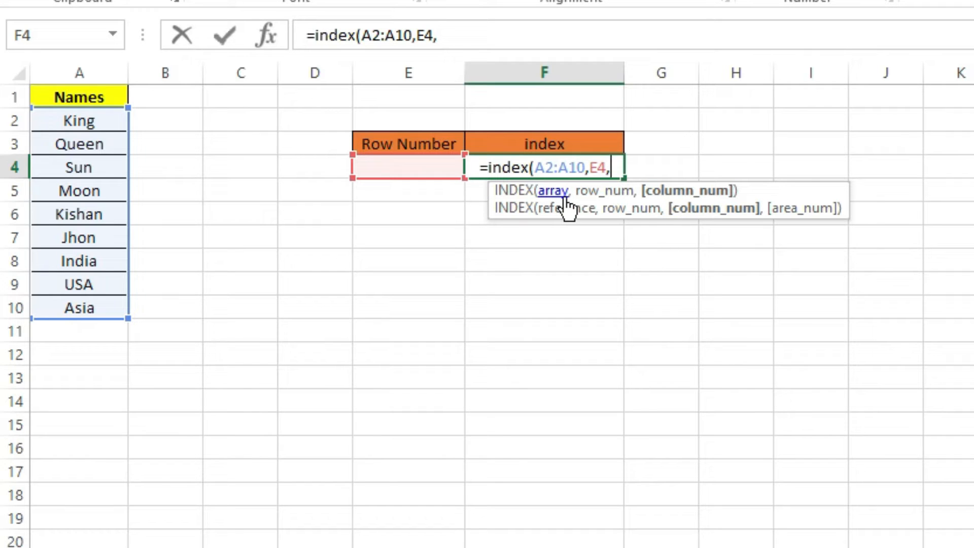
{"action": "key", "text": "BackSpace"}
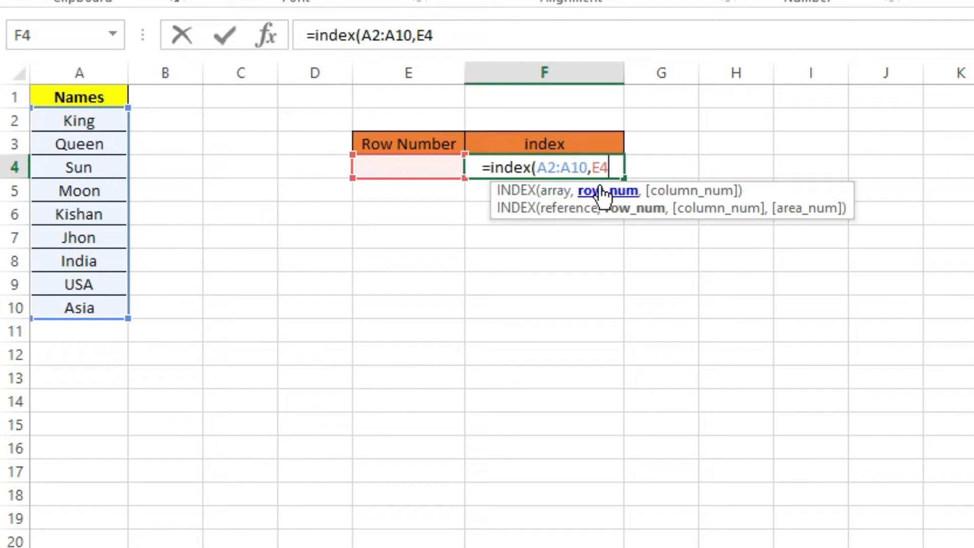
{"action": "type", "text": ")"}
{"action": "key", "text": "Return"}
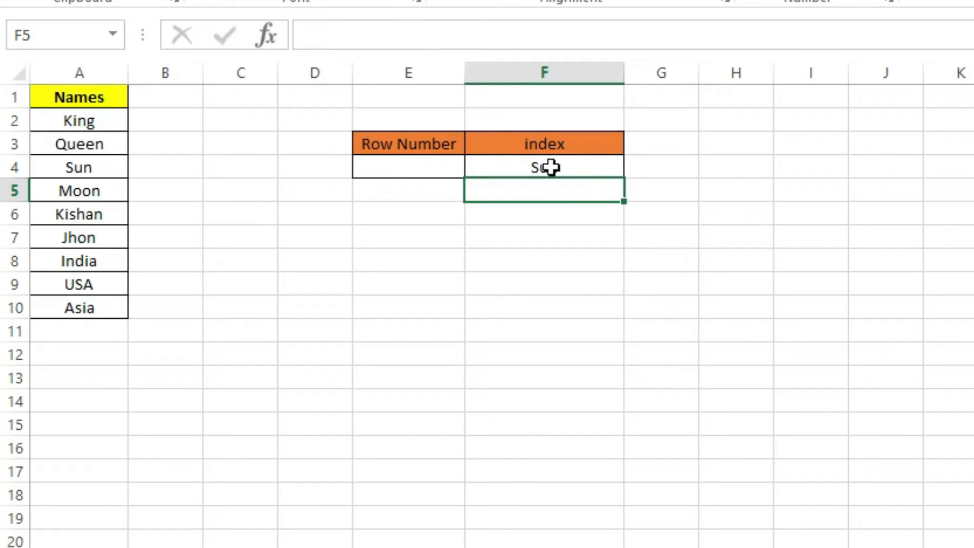
Step: Test the INDEX lookup by setting the row number in E4 first to 5 and then to 8
{"action": "left_click", "coordinate": [422, 160]}
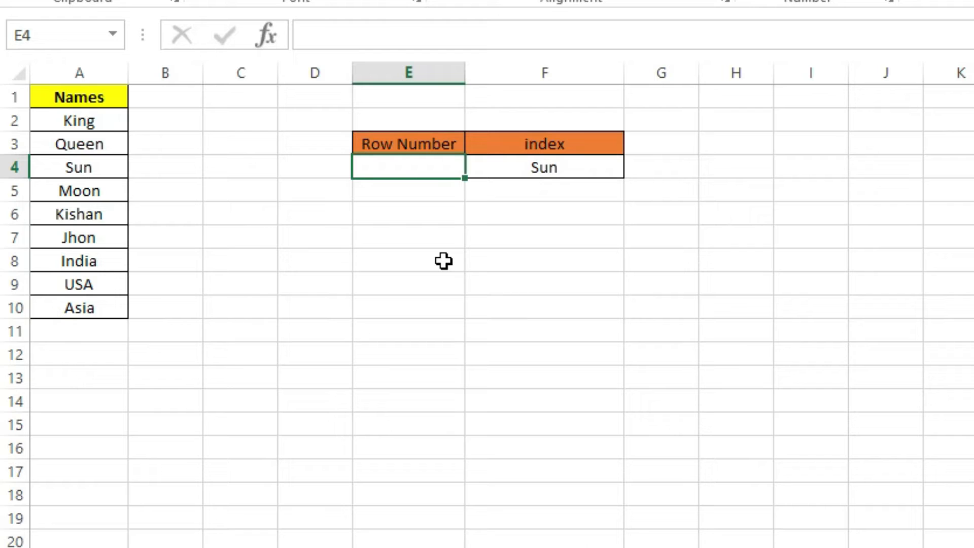
{"action": "type", "text": "5"}
{"action": "key", "text": "Return"}
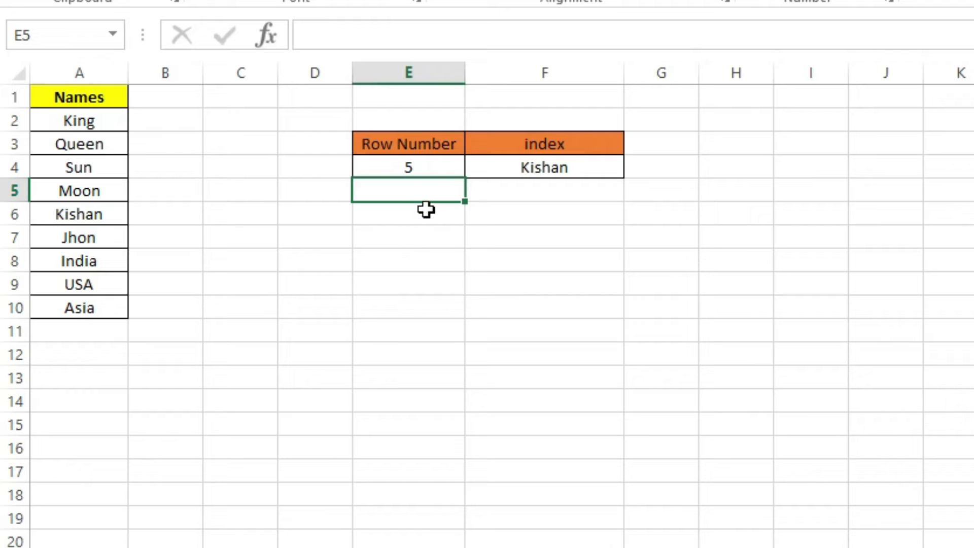
{"action": "left_click", "coordinate": [399, 159]}
{"action": "type", "text": "8"}
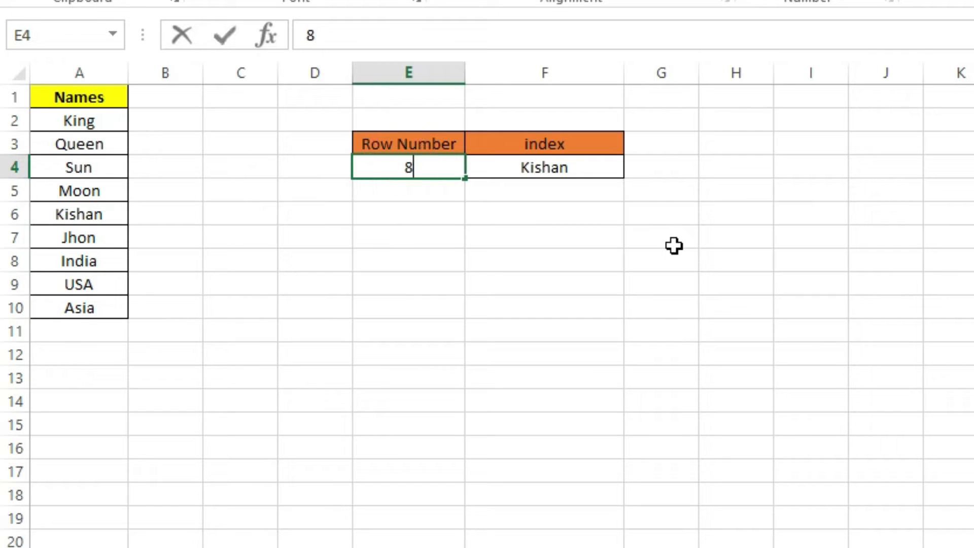
{"action": "key", "text": "Return"}
{"action": "scroll", "coordinate": [674, 246], "scroll_direction": "down", "scroll_amount": 3}
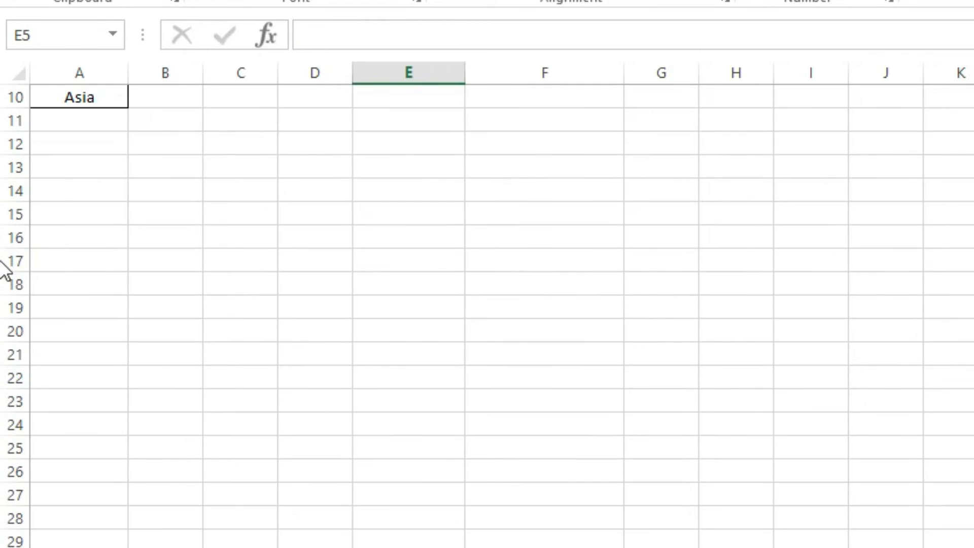
{"action": "scroll", "coordinate": [7, 91], "scroll_direction": "up", "scroll_amount": 3}
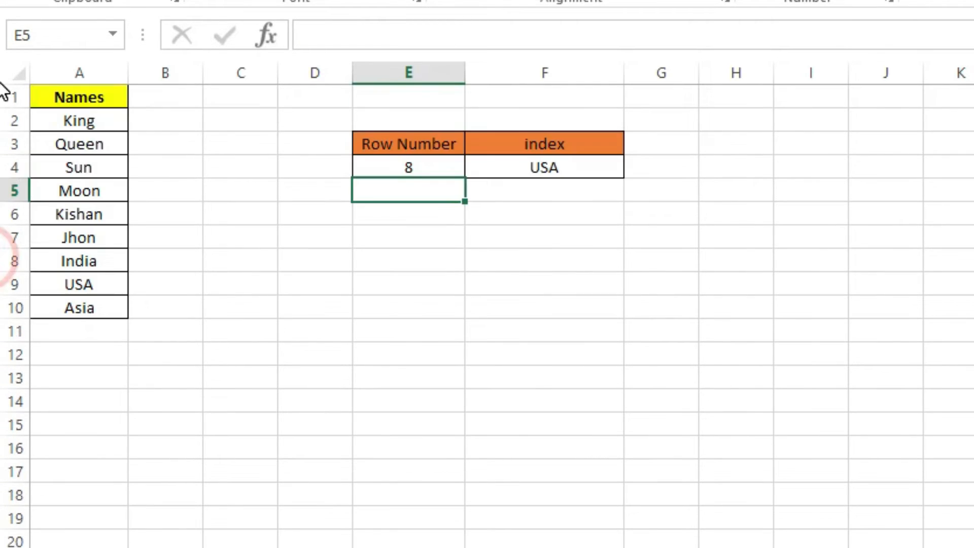
Step: Set the row number in E4 to 9
{"action": "left_click", "coordinate": [396, 164]}
{"action": "type", "text": "9"}
{"action": "key", "text": "Return"}
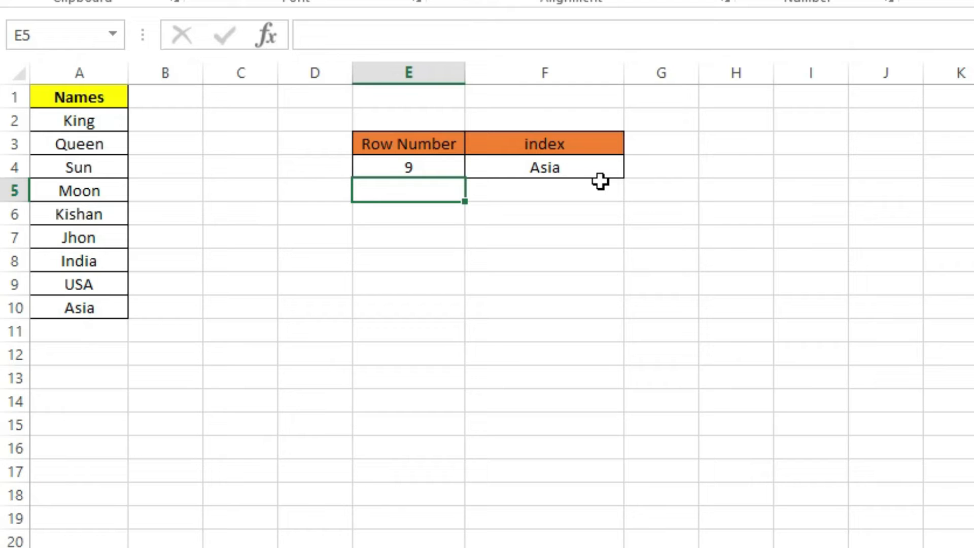
Step: Number the names in B2:B10 from 1 to 9 by entering 1 and 2 and filling the series down
{"action": "left_click_drag", "start_coordinate": [61, 122], "coordinate": [79, 215]}
{"action": "left_click", "coordinate": [161, 119]}
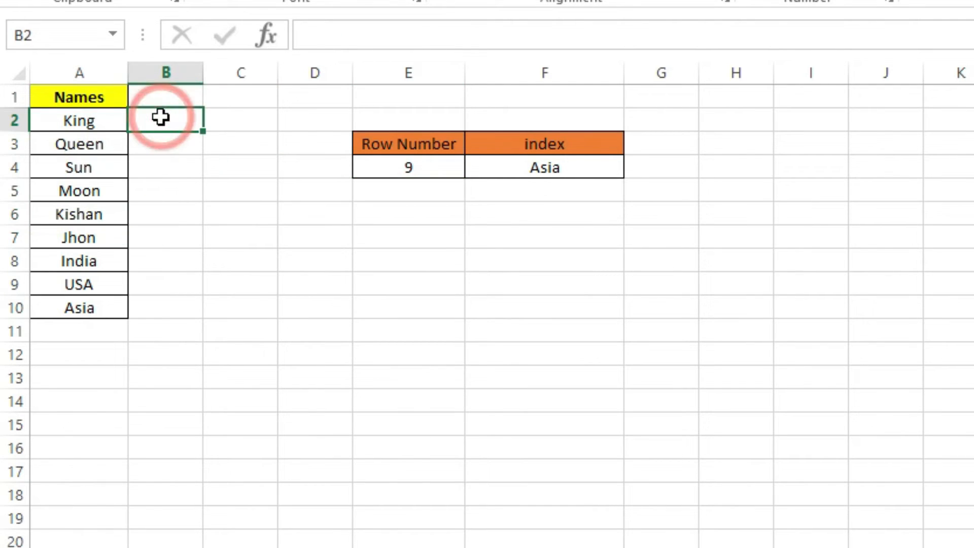
{"action": "type", "text": "1"}
{"action": "key", "text": "Return"}
{"action": "type", "text": "2"}
{"action": "key", "text": "Return"}
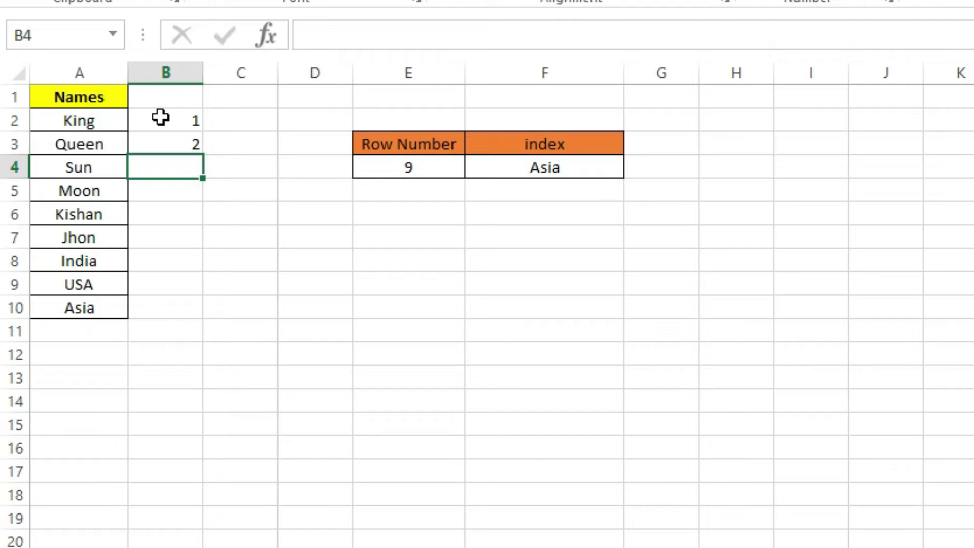
{"action": "left_click", "coordinate": [161, 117]}
{"action": "left_click_drag", "start_coordinate": [176, 109], "coordinate": [205, 320]}
{"action": "left_click", "coordinate": [376, 228]}
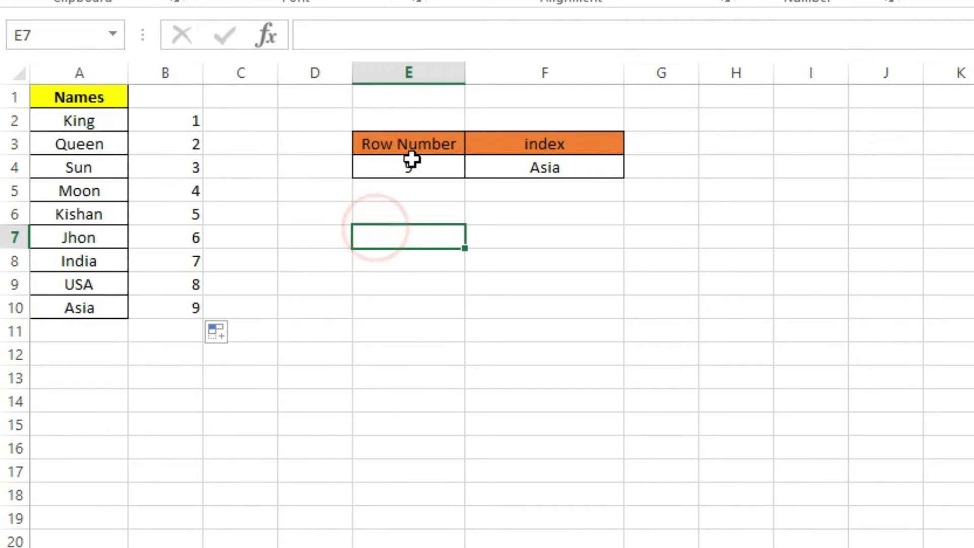
Step: Copy the Row Number and index table from E3:F4 to E7:F8
{"action": "left_click", "coordinate": [409, 172]}
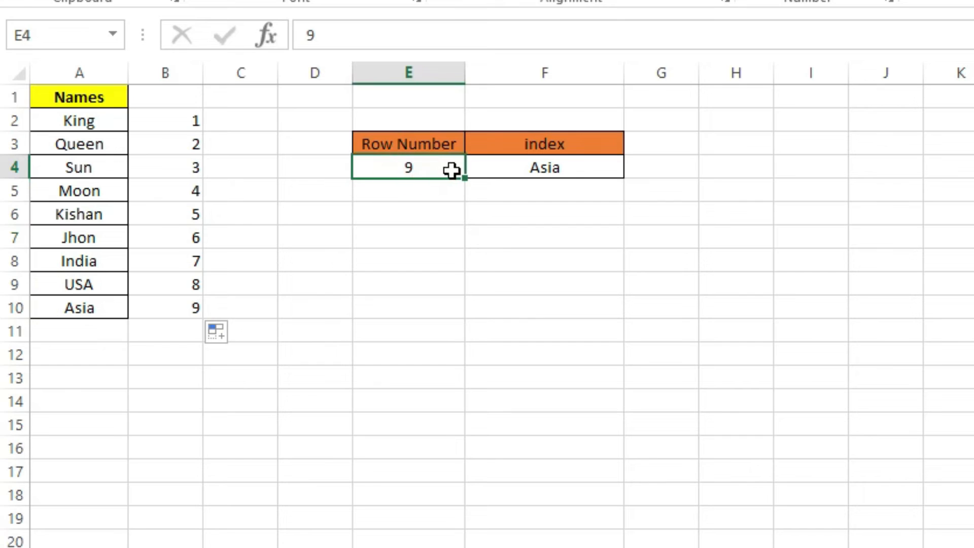
{"action": "left_click_drag", "start_coordinate": [414, 144], "coordinate": [540, 165]}
{"action": "key", "text": "ctrl+c"}
{"action": "left_click", "coordinate": [431, 244]}
{"action": "key", "text": "ctrl+v"}
{"action": "key", "text": "Escape"}
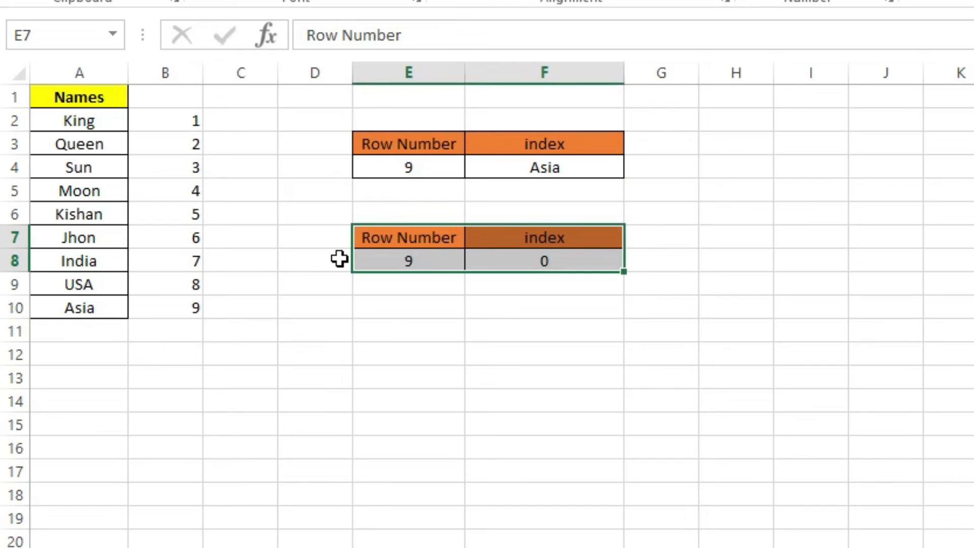
Step: Add the heading Column in D7, beside the copied table
{"action": "left_click", "coordinate": [338, 241]}
{"action": "type", "text": "Column"}
{"action": "key", "text": "Return"}
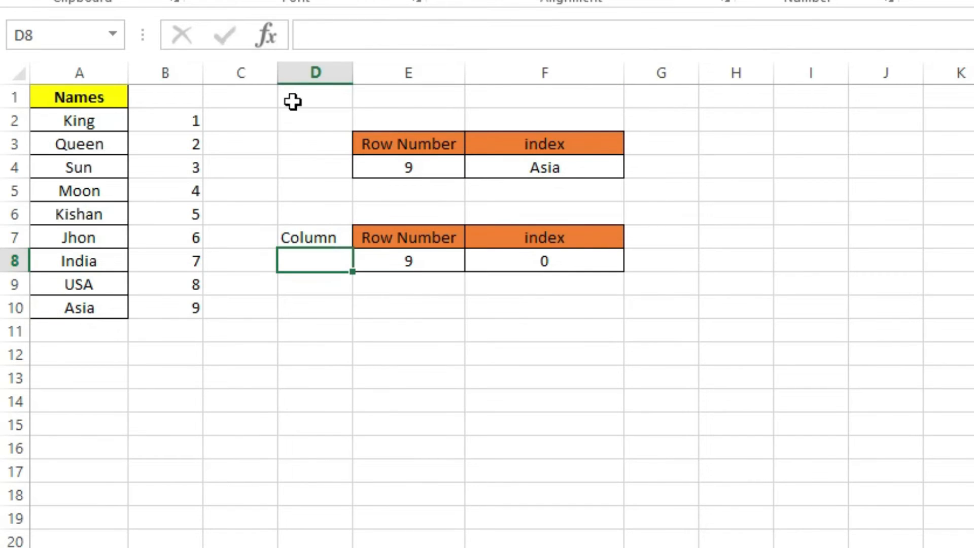
Step: Insert a blank column before column D
{"action": "left_click", "coordinate": [304, 63]}
{"action": "right_click", "coordinate": [304, 67]}
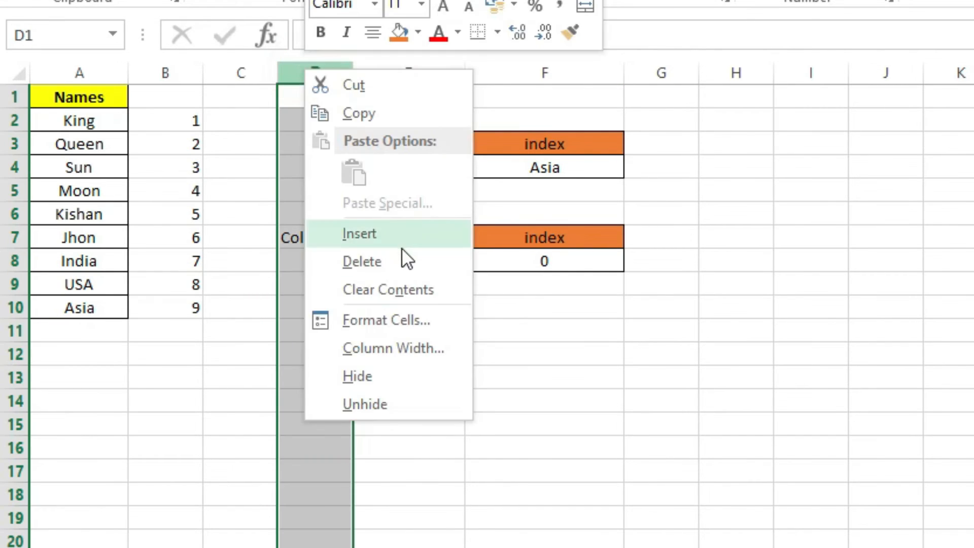
{"action": "left_click", "coordinate": [400, 236]}
{"action": "left_click", "coordinate": [282, 157]}
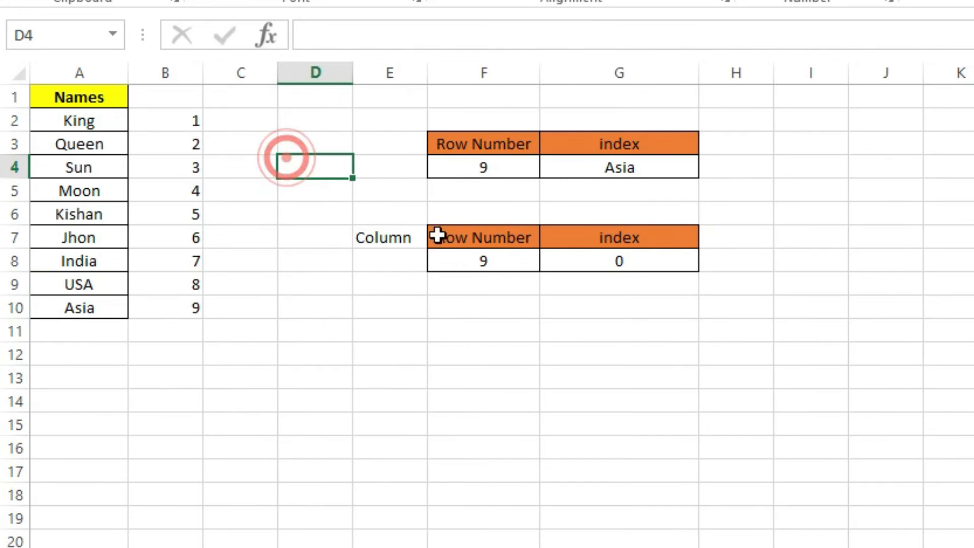
Step: Enter 2 in E8 as the value under the Column heading
{"action": "left_click", "coordinate": [401, 254]}
{"action": "type", "text": "2"}
{"action": "left_click", "coordinate": [495, 300]}
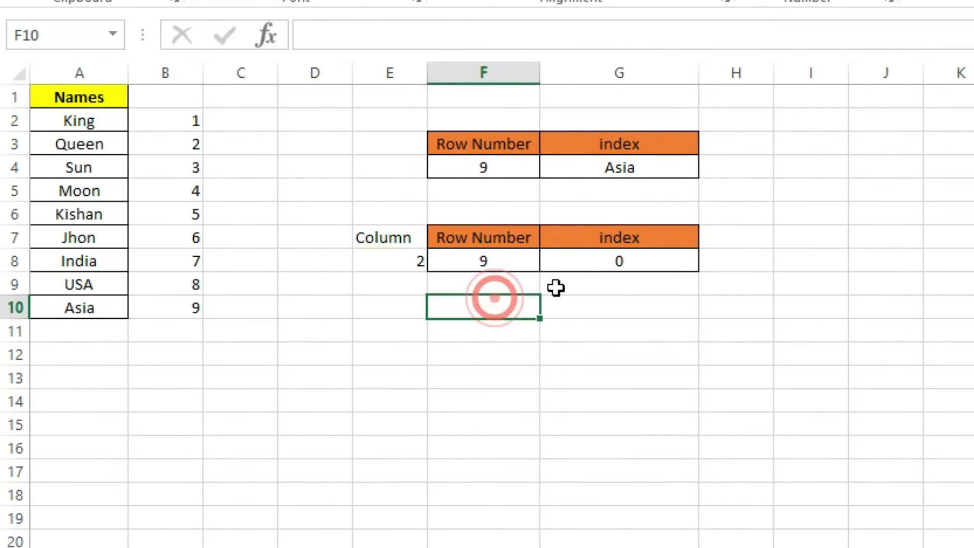
{"action": "left_click", "coordinate": [503, 228]}
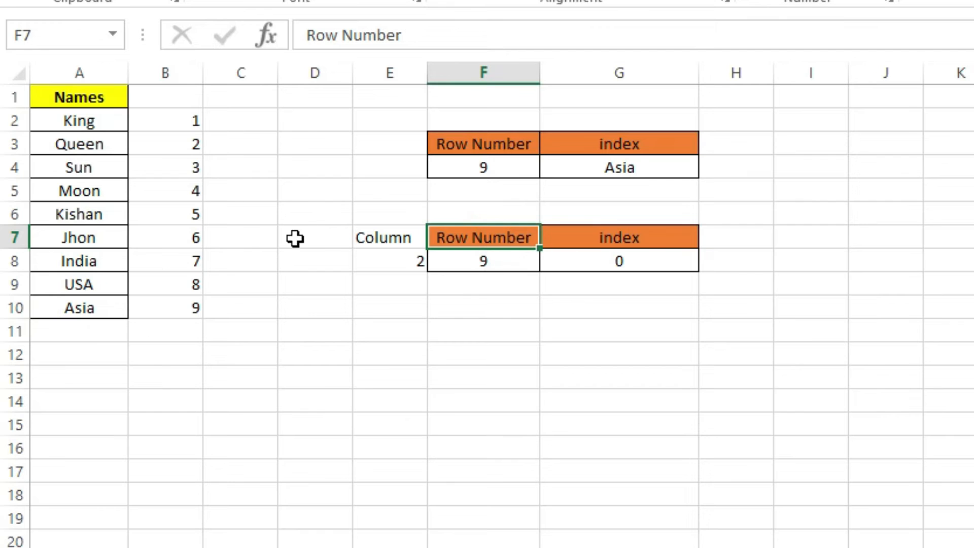
{"action": "left_click", "coordinate": [569, 263]}
{"action": "left_click", "coordinate": [474, 42]}
{"action": "left_click_drag", "start_coordinate": [297, 35], "coordinate": [220, 40]}
{"action": "type", "text": "=inde"}
{"action": "key", "text": "Tab"}
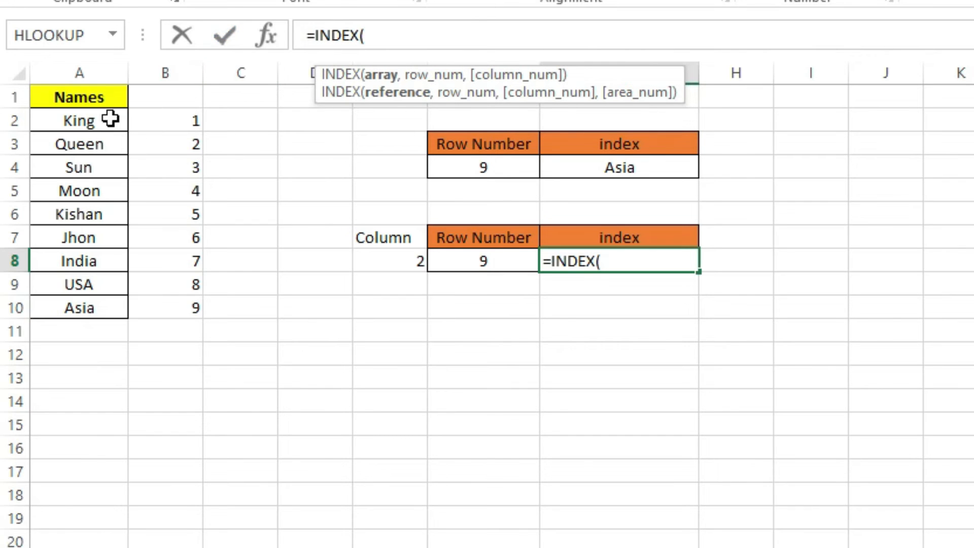
{"action": "left_click_drag", "start_coordinate": [98, 122], "coordinate": [178, 315]}
{"action": "type", "text": ","}
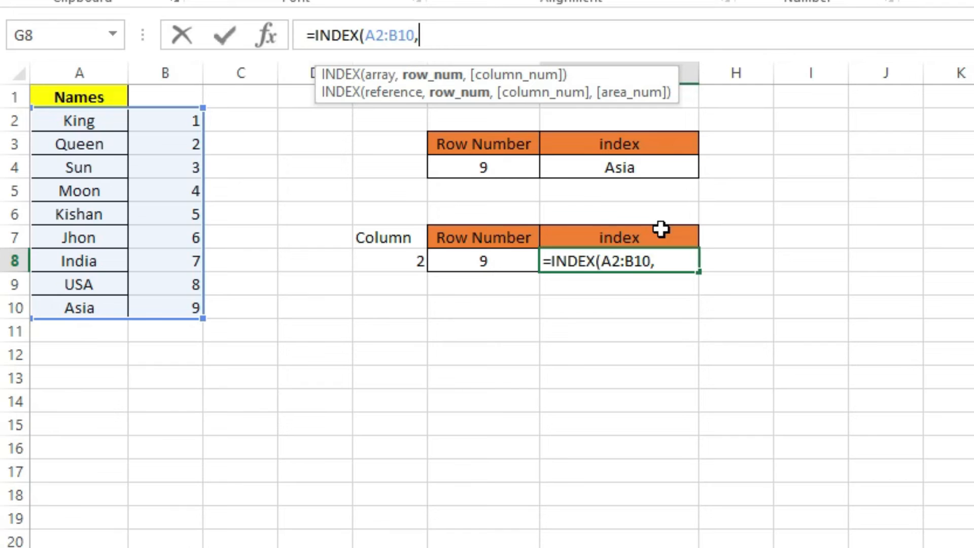
{"action": "left_click", "coordinate": [401, 260]}
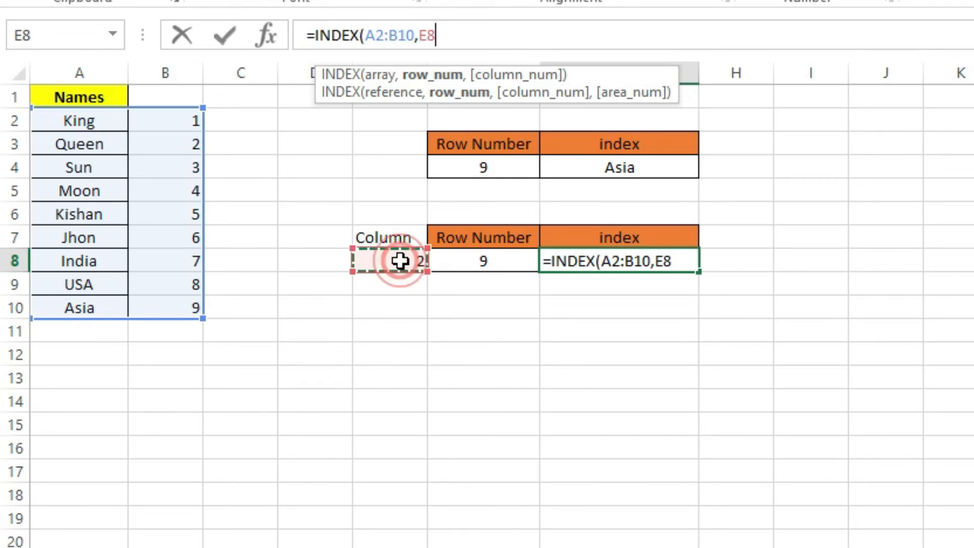
{"action": "type", "text": ","}
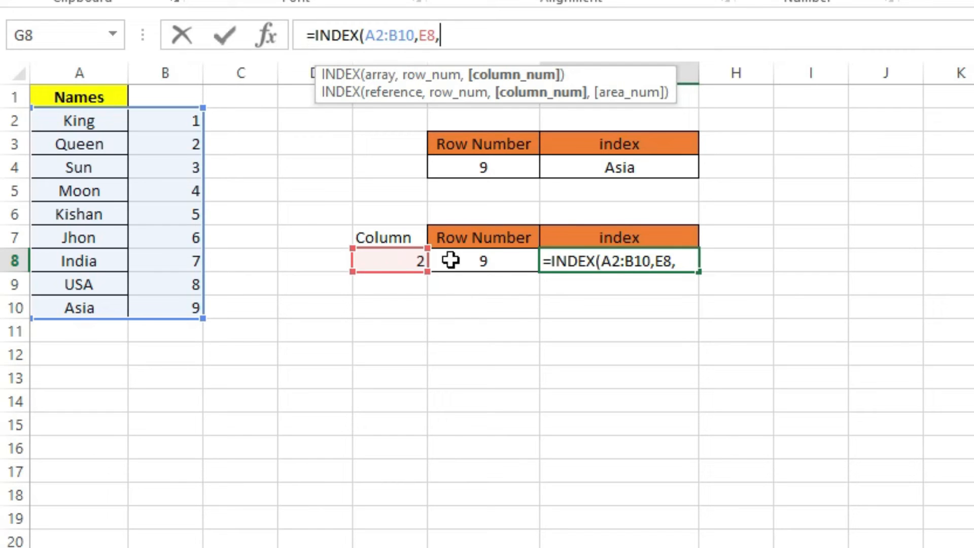
{"action": "key", "text": "Escape"}
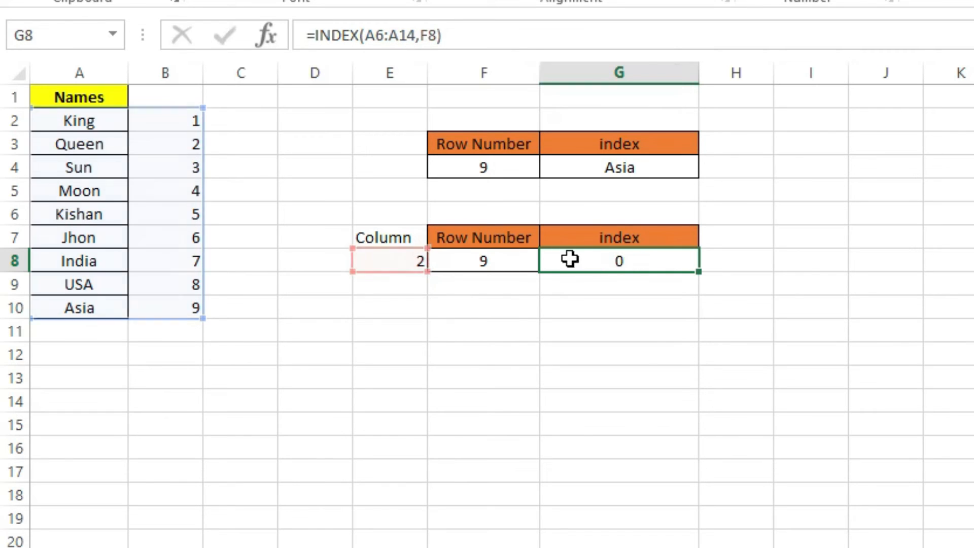
Step: Enter =INDEX(A2:B10,F8,E8) in G8 to look up by row number and column number
{"action": "left_click", "coordinate": [623, 263]}
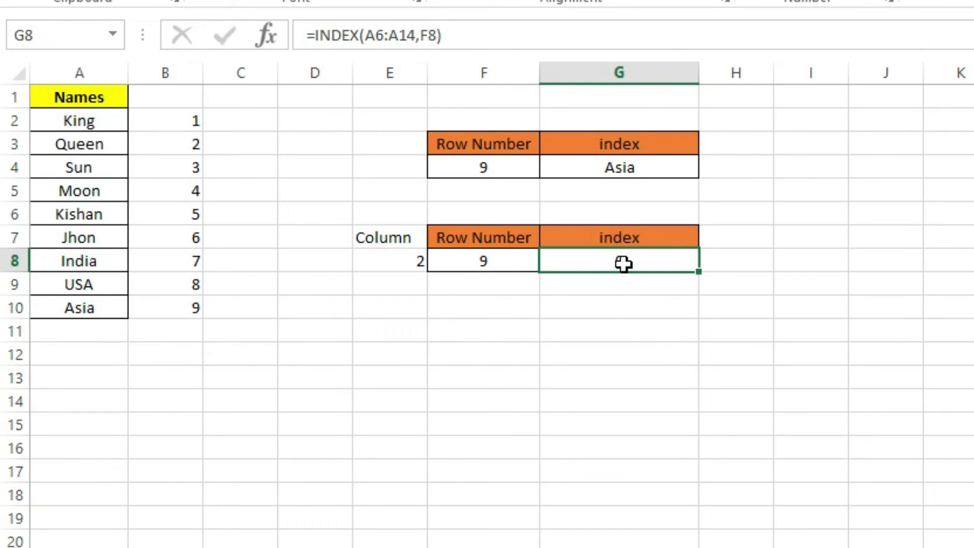
{"action": "type", "text": "=index"}
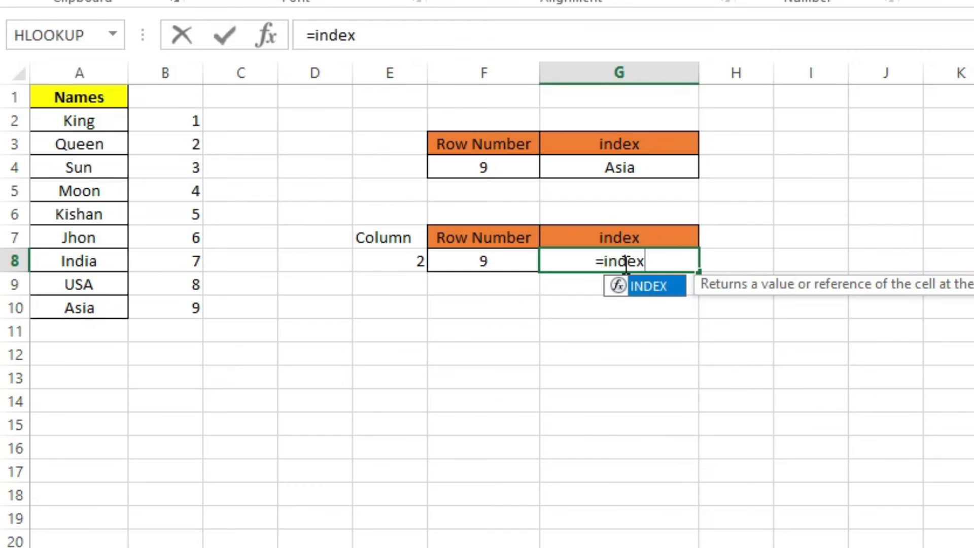
{"action": "type", "text": "("}
{"action": "left_click_drag", "start_coordinate": [102, 127], "coordinate": [164, 313]}
{"action": "type", "text": ","}
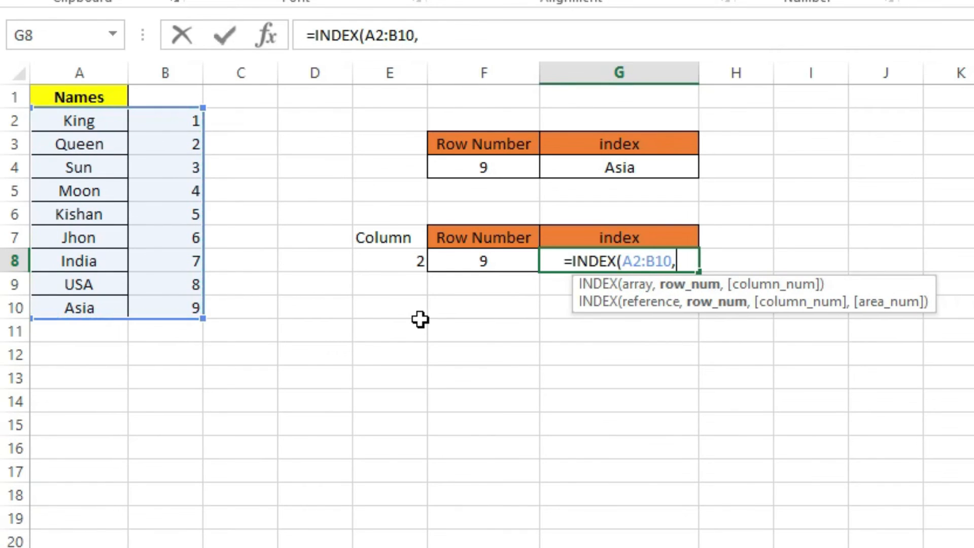
{"action": "left_click", "coordinate": [470, 259]}
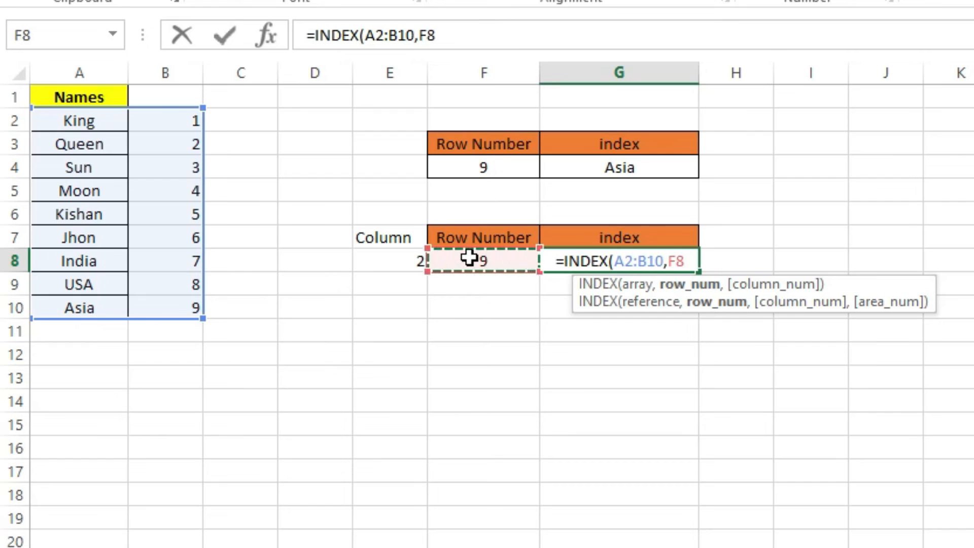
{"action": "type", "text": ","}
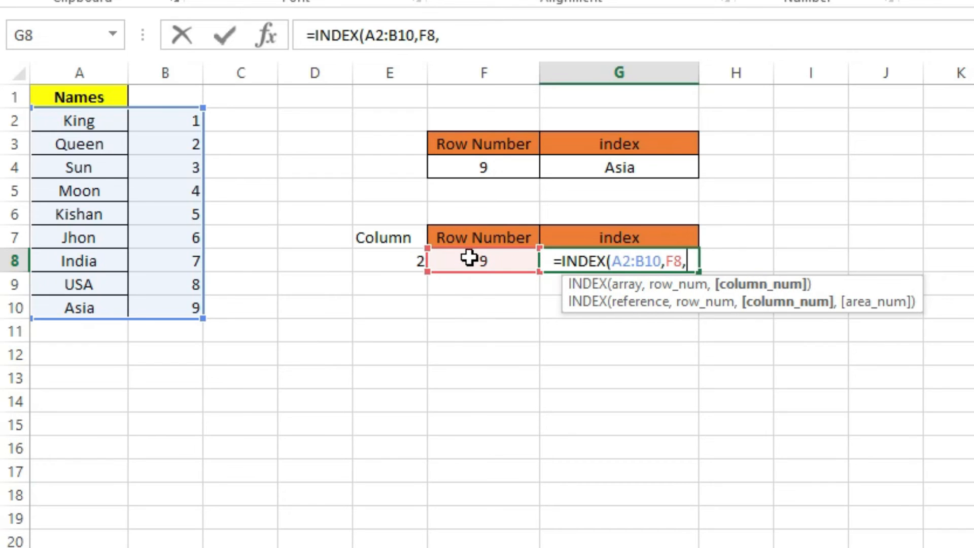
{"action": "left_click", "coordinate": [371, 261]}
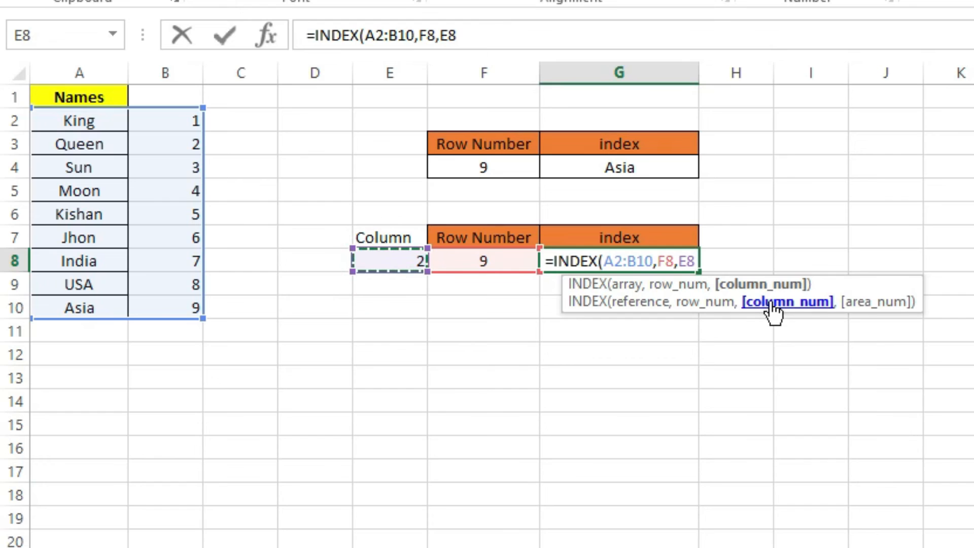
{"action": "type", "text": ")"}
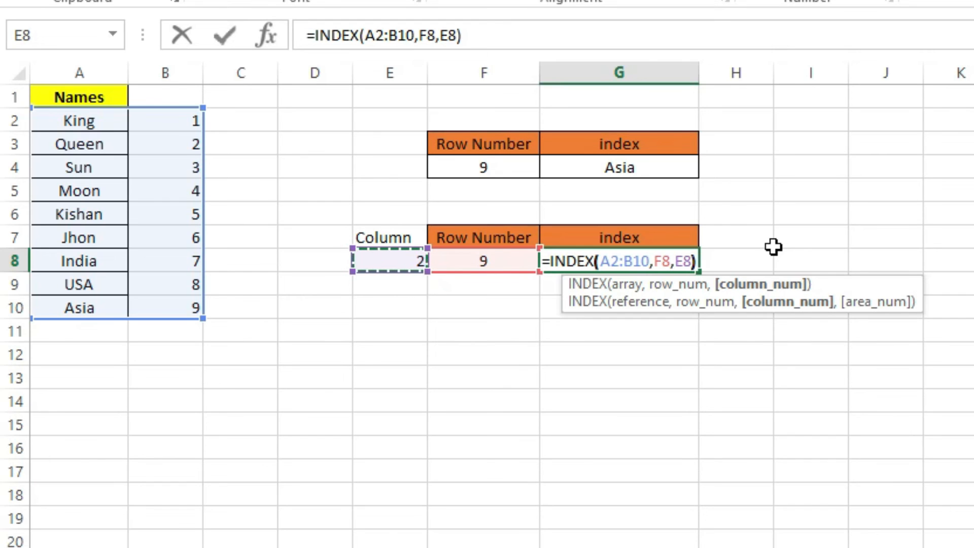
{"action": "key", "text": "Return"}
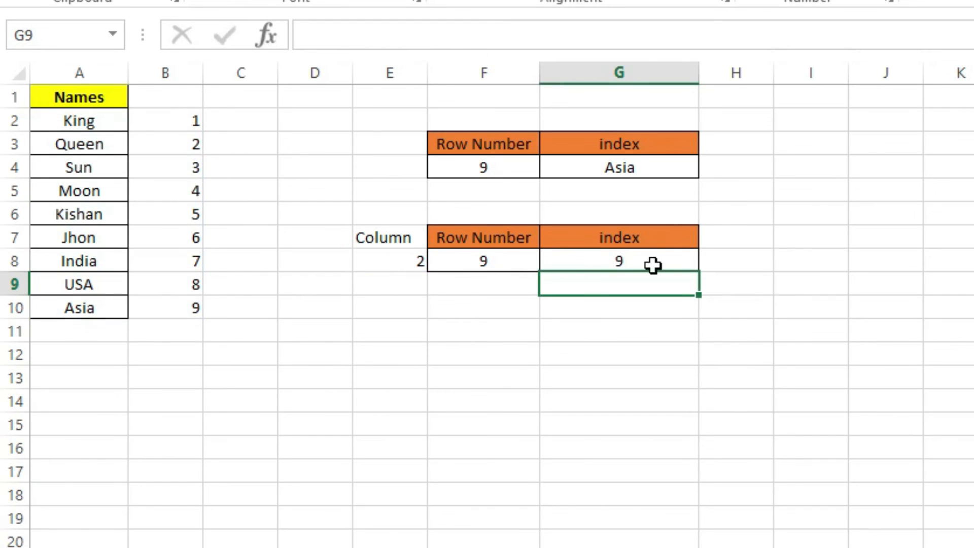
{"action": "left_click", "coordinate": [393, 261]}
{"action": "left_click", "coordinate": [153, 71]}
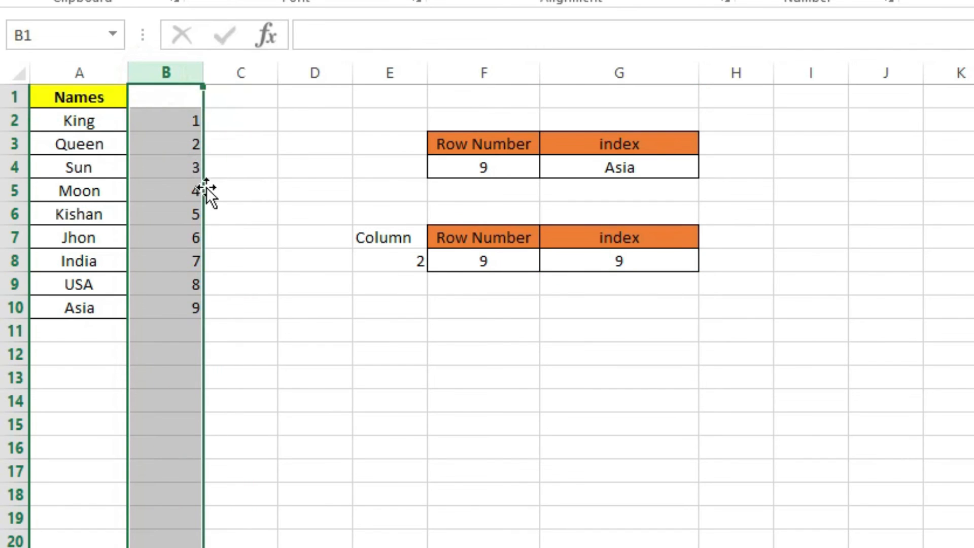
{"action": "left_click_drag", "start_coordinate": [100, 118], "coordinate": [107, 309]}
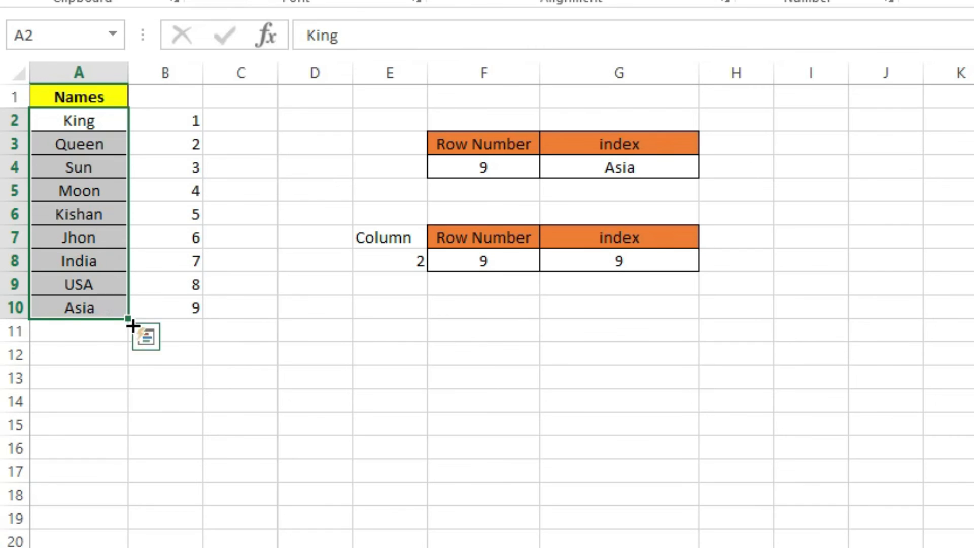
{"action": "left_click", "coordinate": [191, 308]}
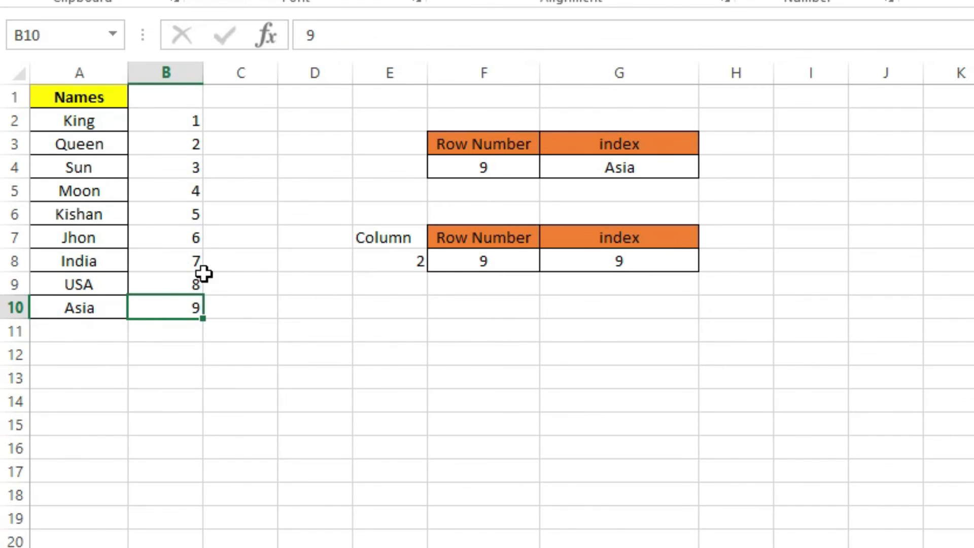
Step: Set the second table's Row Number in F8 to 7 and locate the matching cell in column B
{"action": "left_click", "coordinate": [469, 262]}
{"action": "type", "text": "7"}
{"action": "key", "text": "Return"}
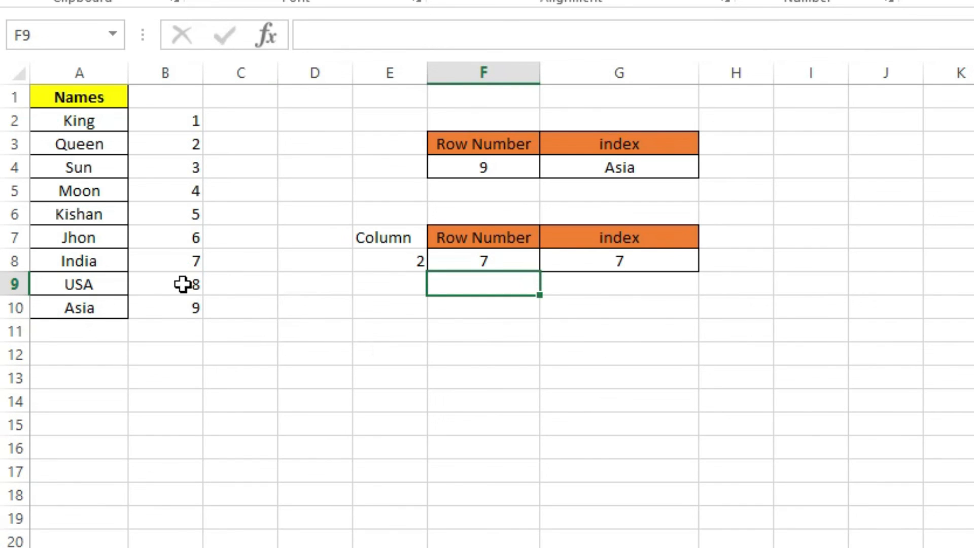
{"action": "left_click", "coordinate": [173, 259]}
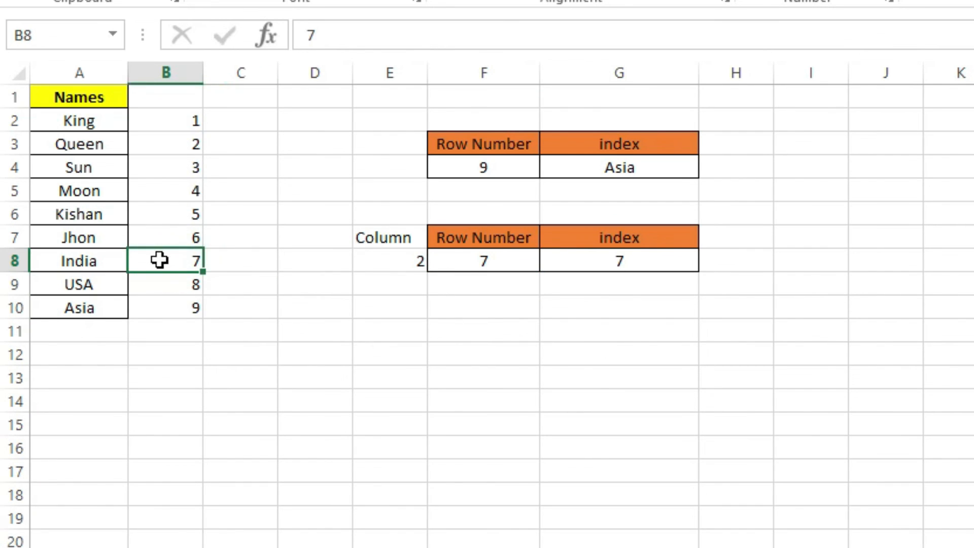
Step: Set the Column value in E8 to 1 and locate the matching name in column A
{"action": "left_click", "coordinate": [375, 265]}
{"action": "type", "text": "1"}
{"action": "key", "text": "Return"}
{"action": "left_click", "coordinate": [106, 264]}
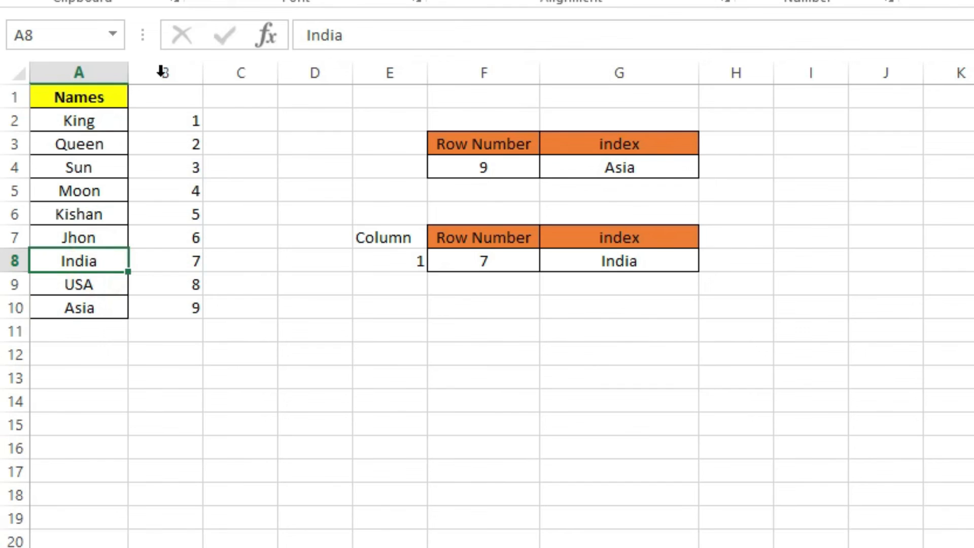
{"action": "left_click", "coordinate": [81, 73]}
{"action": "left_click", "coordinate": [160, 72]}
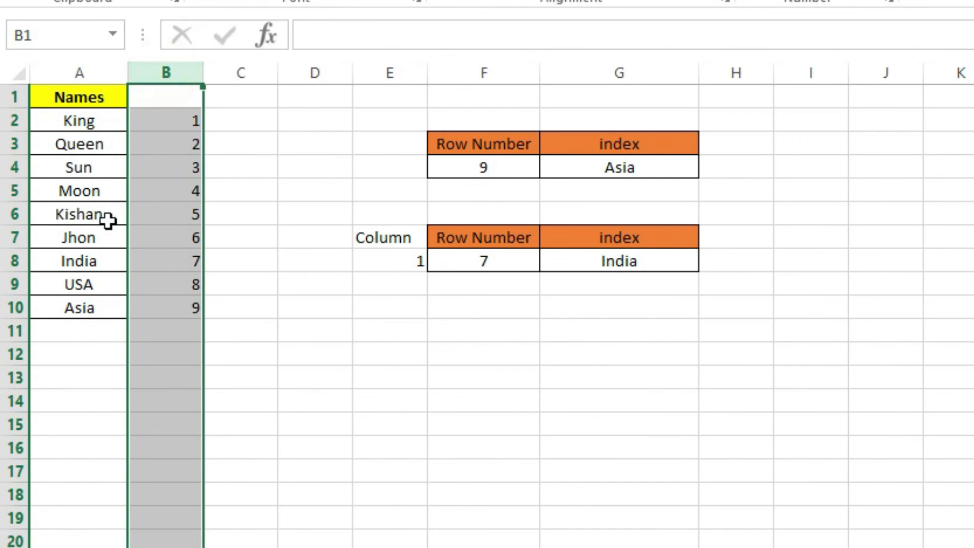
{"action": "left_click", "coordinate": [235, 71]}
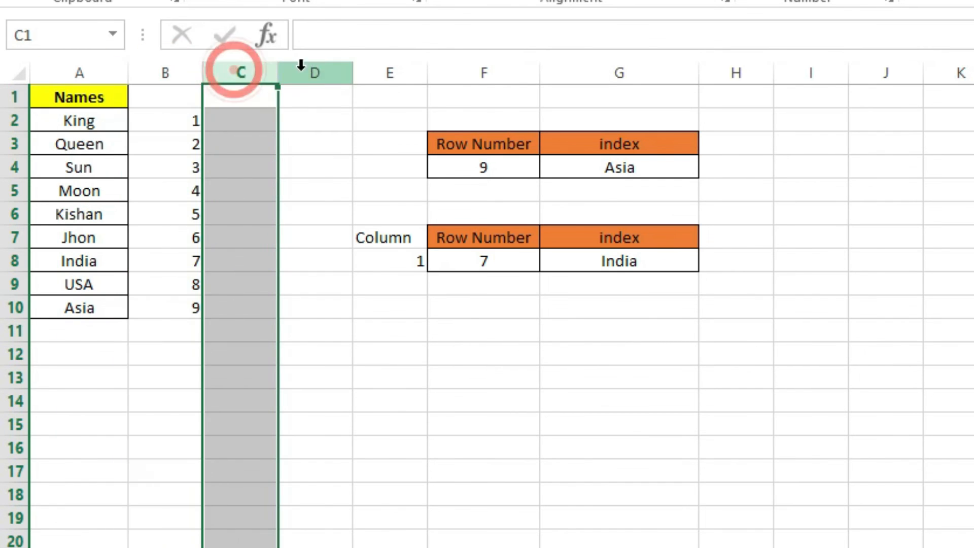
{"action": "left_click", "coordinate": [318, 71]}
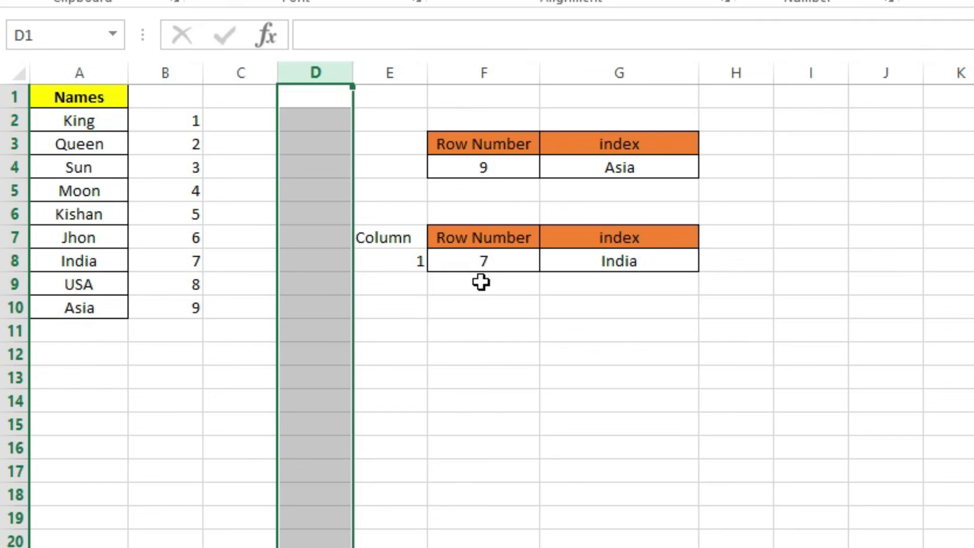
{"action": "left_click", "coordinate": [14, 143]}
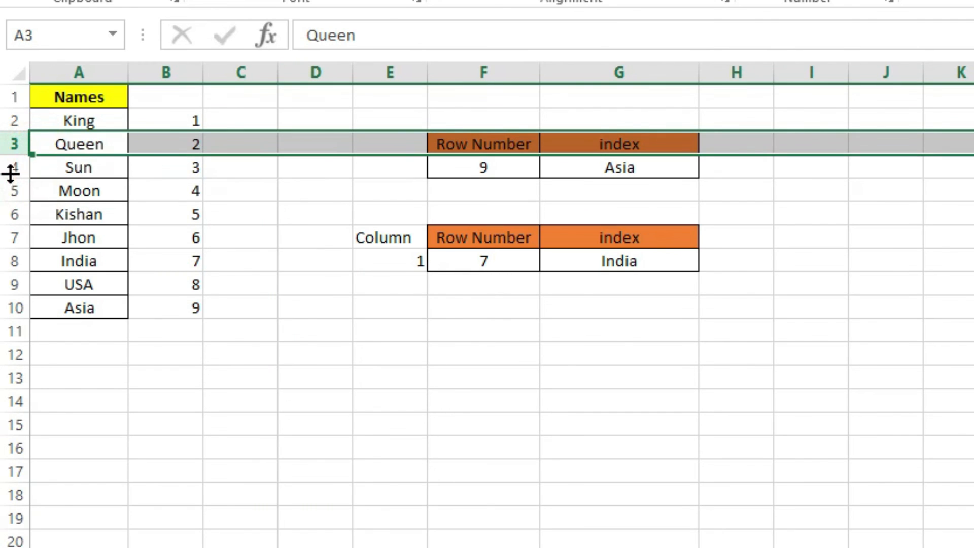
{"action": "left_click", "coordinate": [10, 169]}
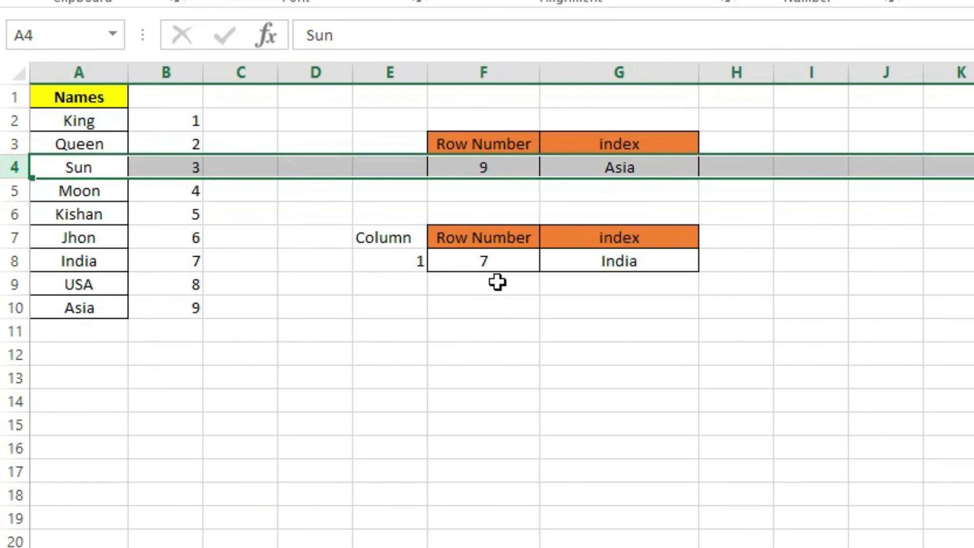